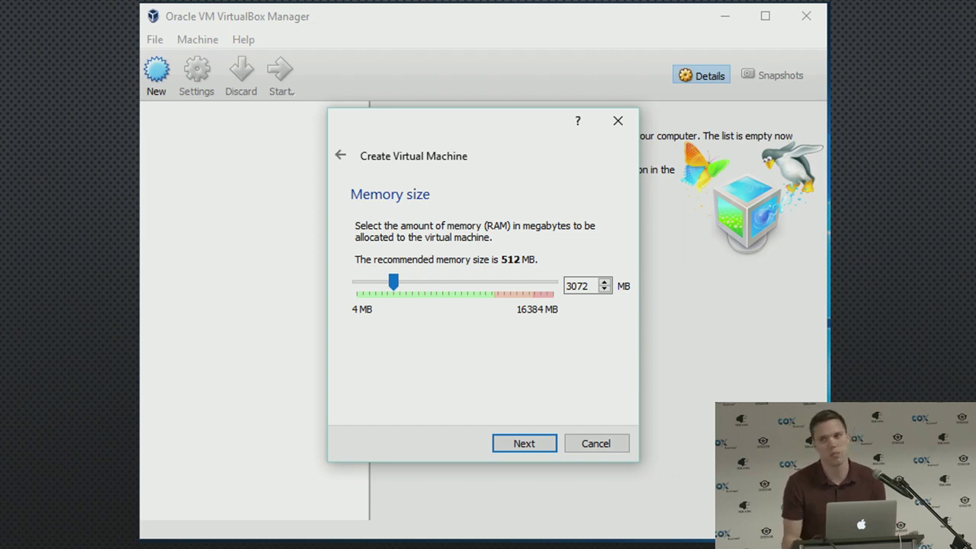
Create the SQLTest1 virtual machine with 3072 MB of memory and a new dynamically allocated 80 GB VDI hard disk.
key("Return")
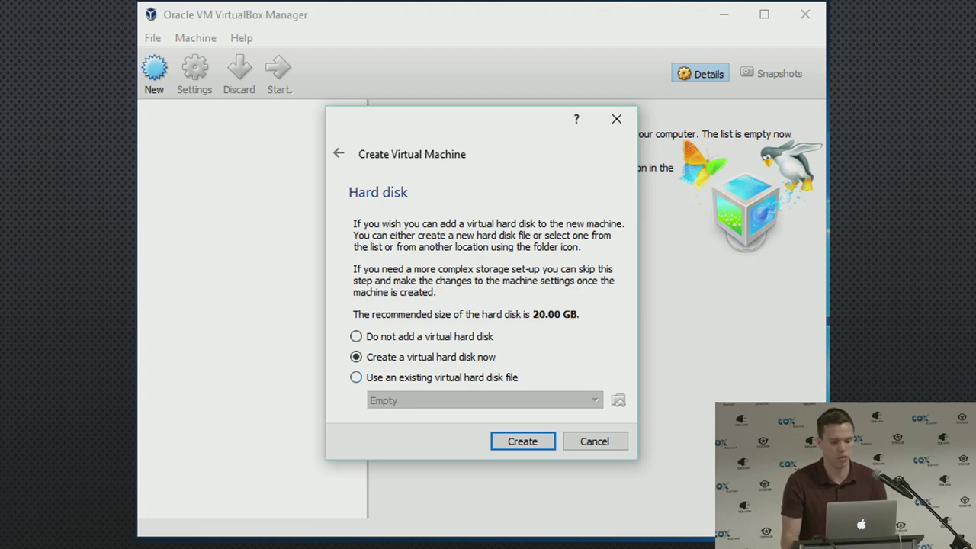
key("Return")
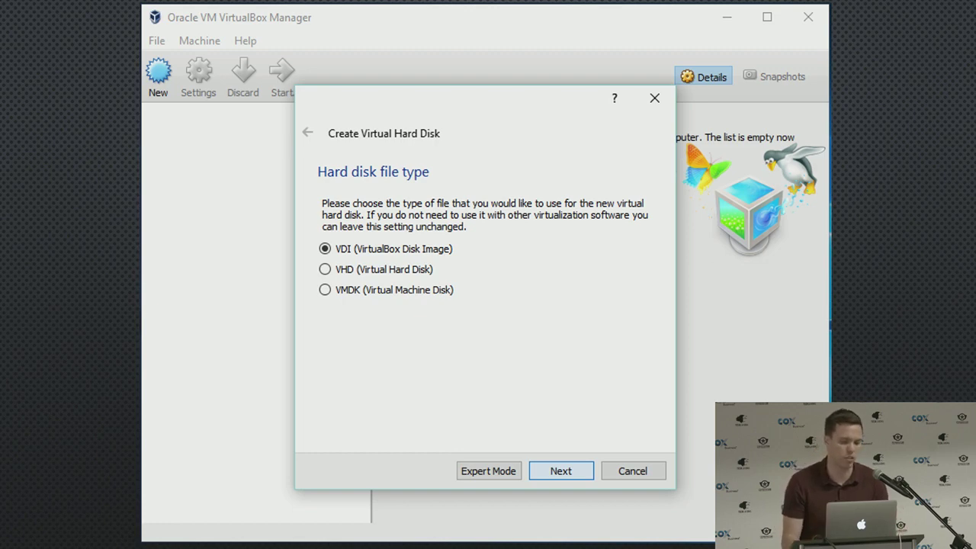
key("Return")
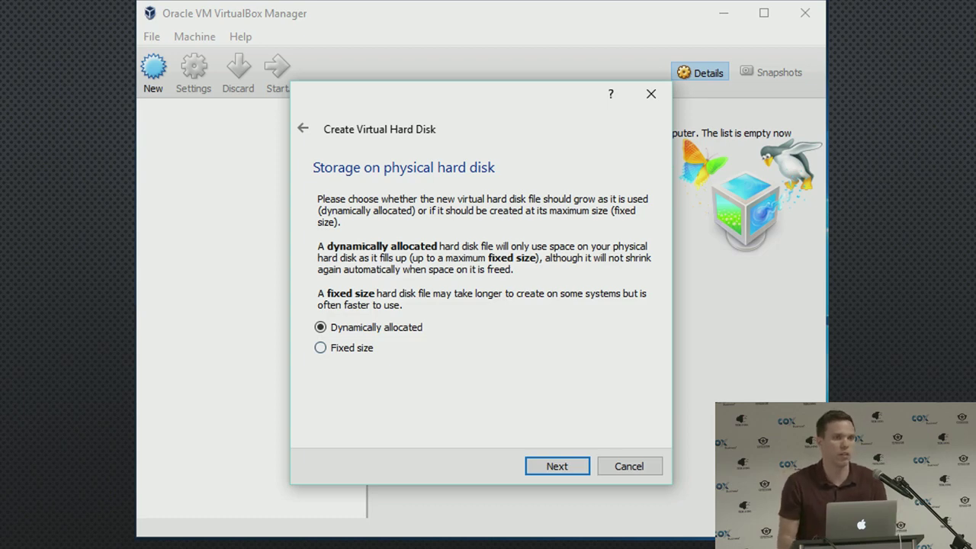
key("Return")
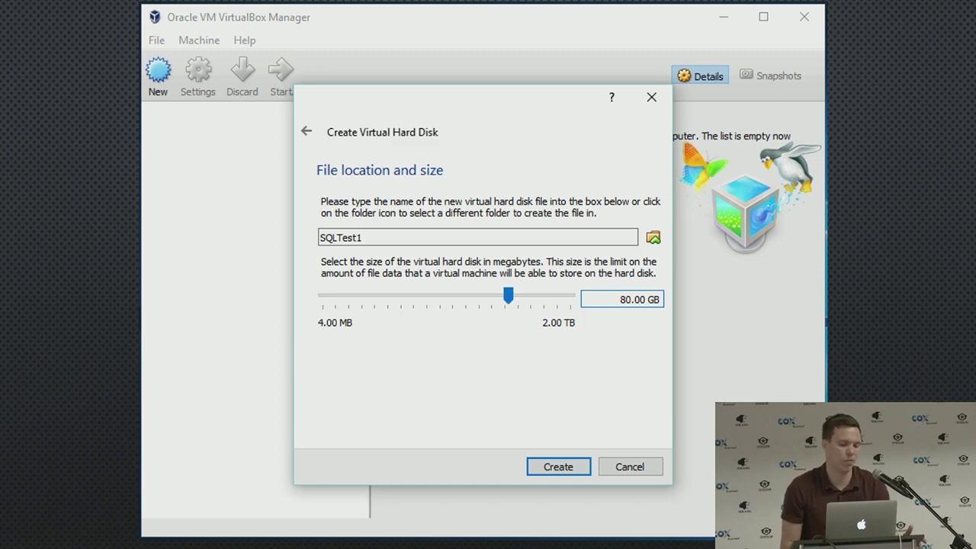
key("Return")
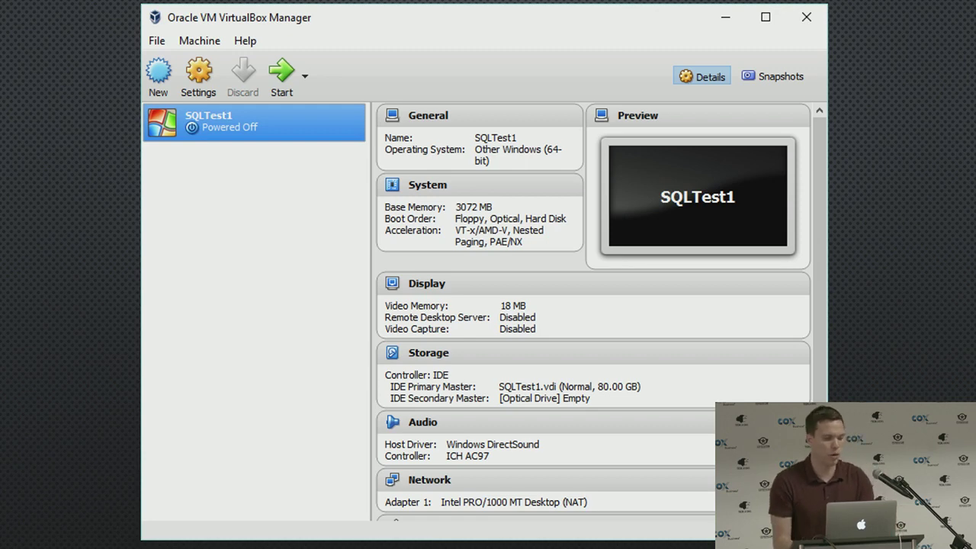
Attach SQLTest1's network adapter 1 to the internal network intnet with promiscuous mode set to Allow VMs.
key("ctrl+s")
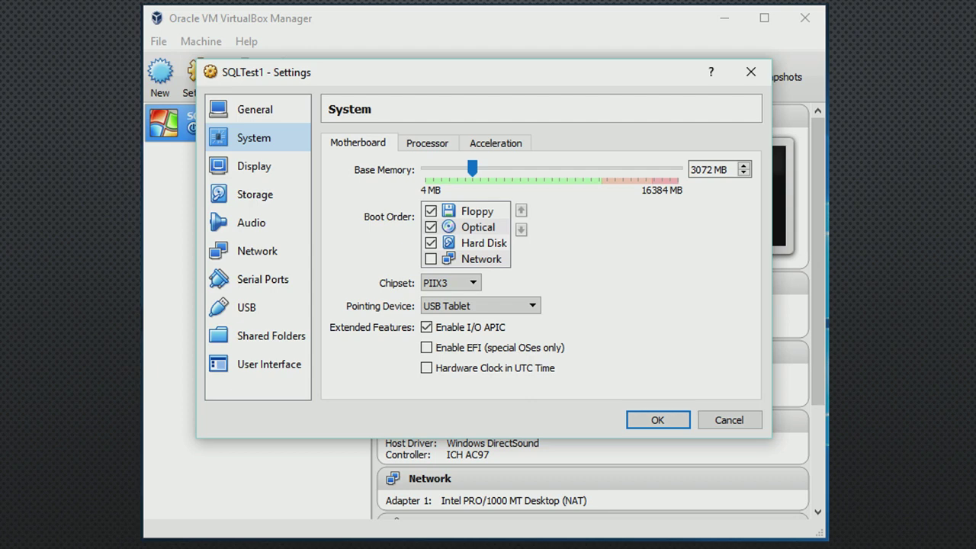
left_click(427, 143)
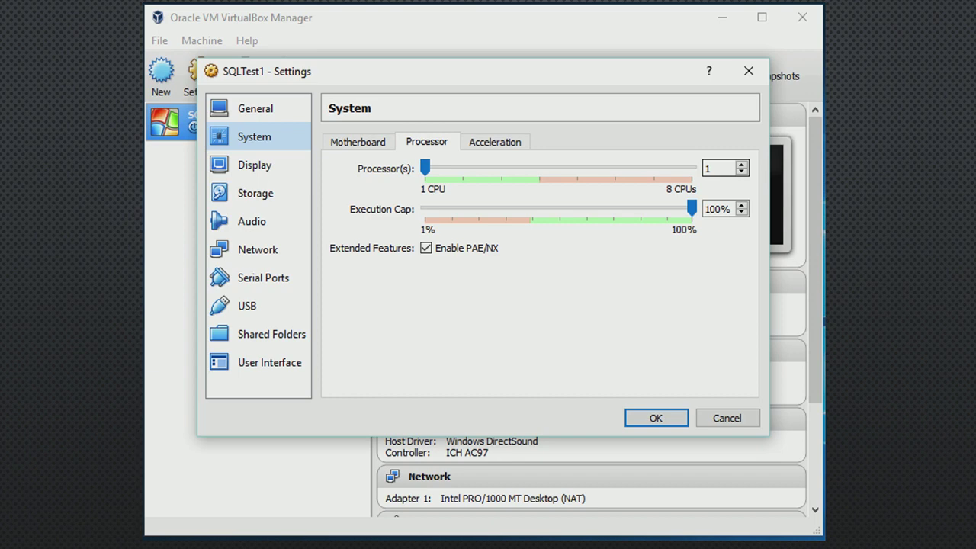
left_click(258, 250)
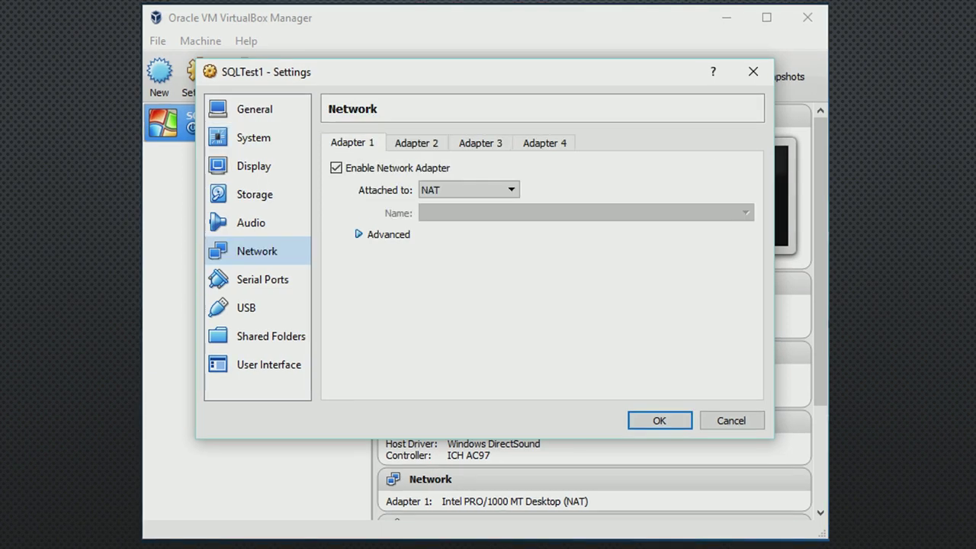
left_click(359, 234)
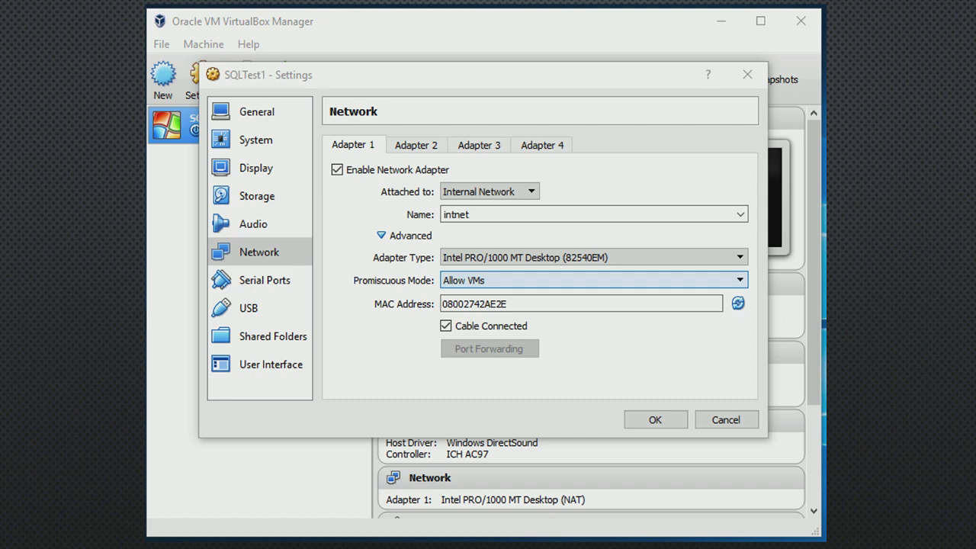
key("Return")
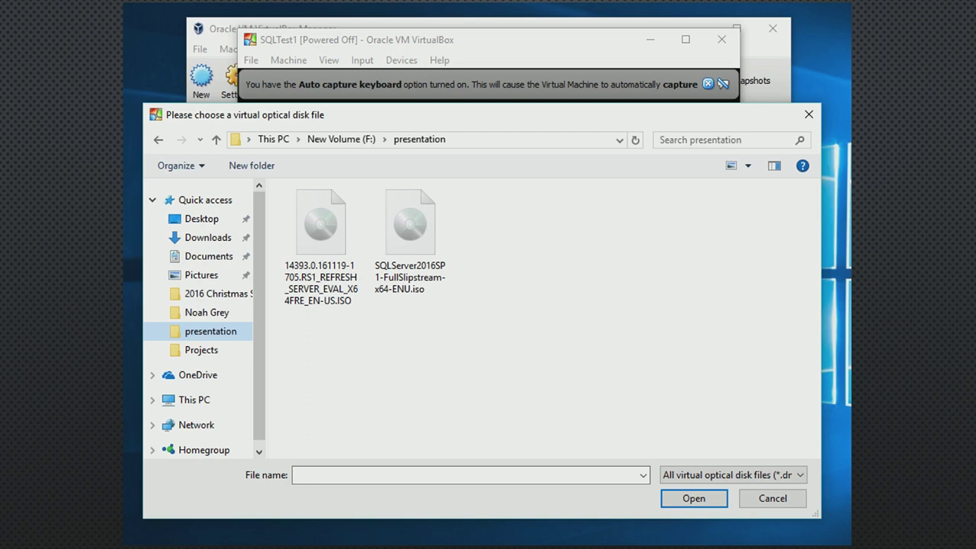
Boot the virtual machine from the 14393 Windows Server evaluation ISO and begin setup with English (United States) and the US keyboard.
left_click(320, 248)
key("Return")
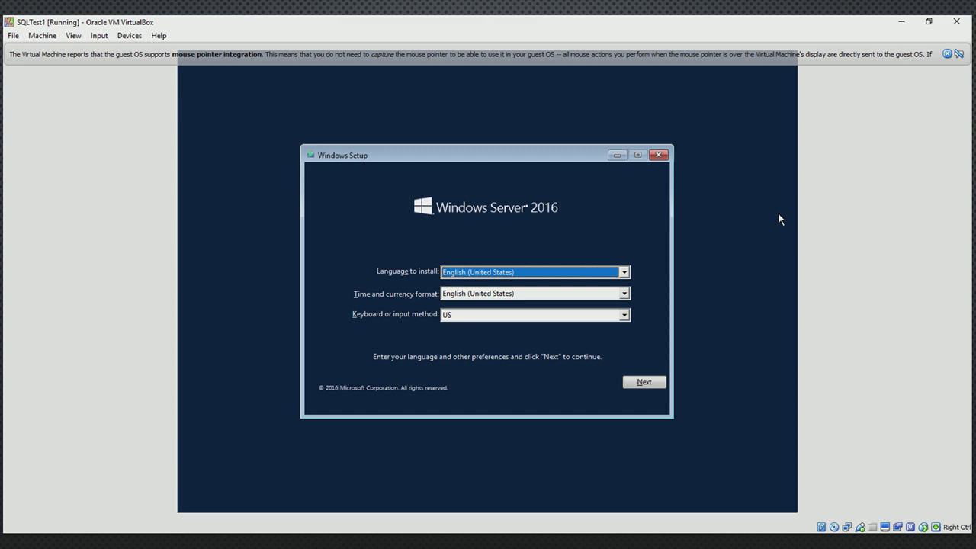
key("Return")
left_click(500, 287)
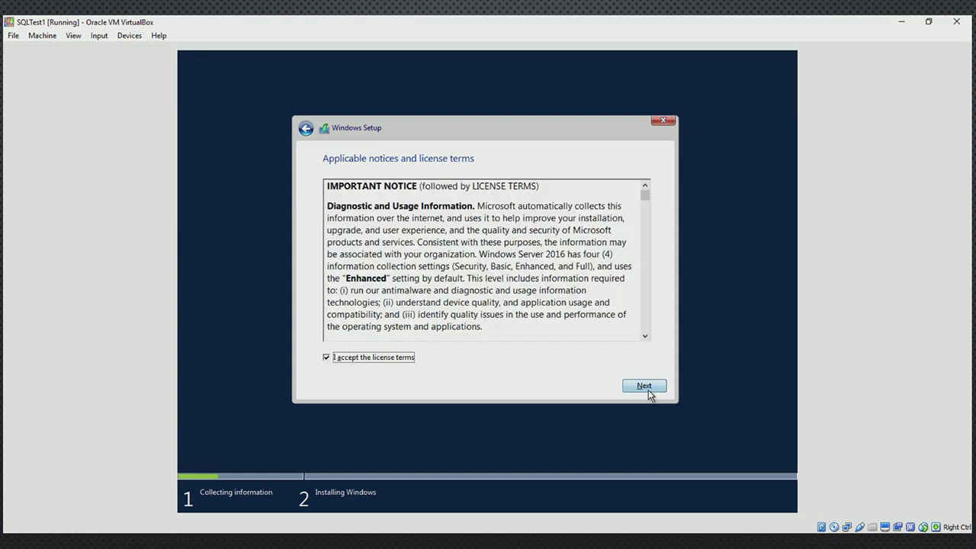
Accept the Windows license terms and start a custom Windows-only installation on the unallocated space of Drive 0.
left_click(644, 387)
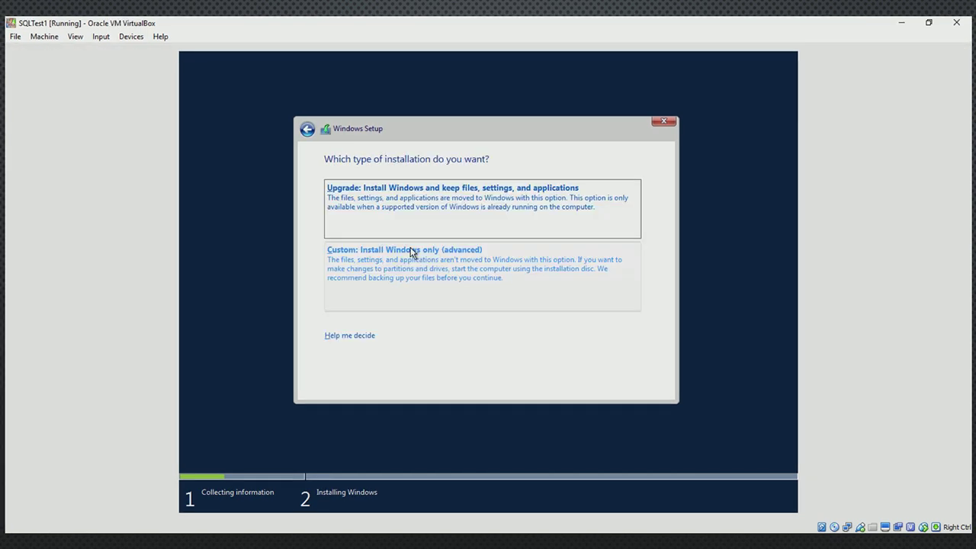
left_click(412, 251)
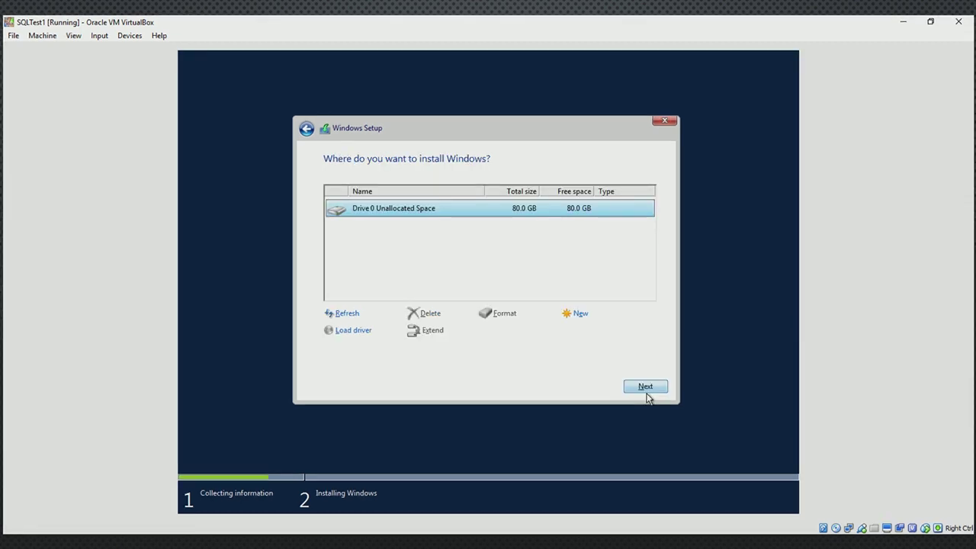
left_click(645, 389)
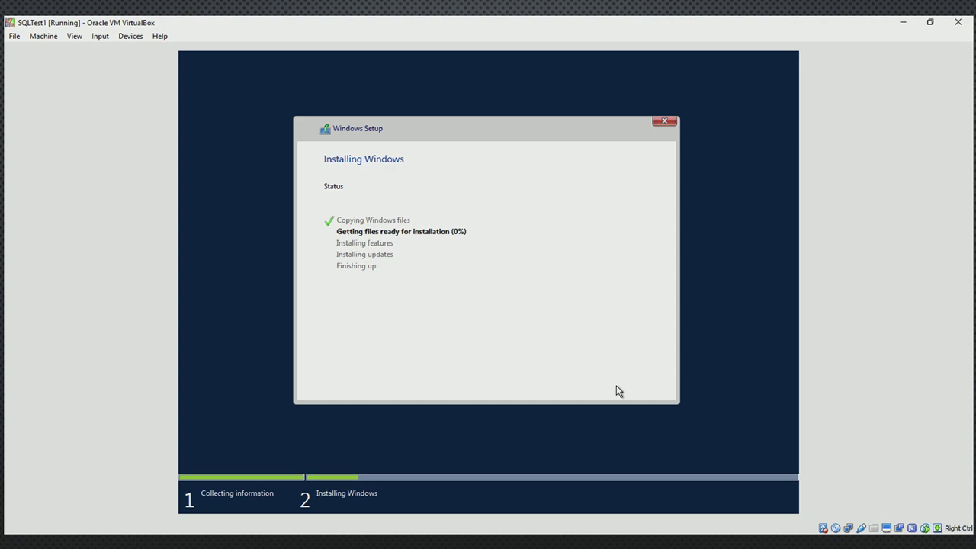
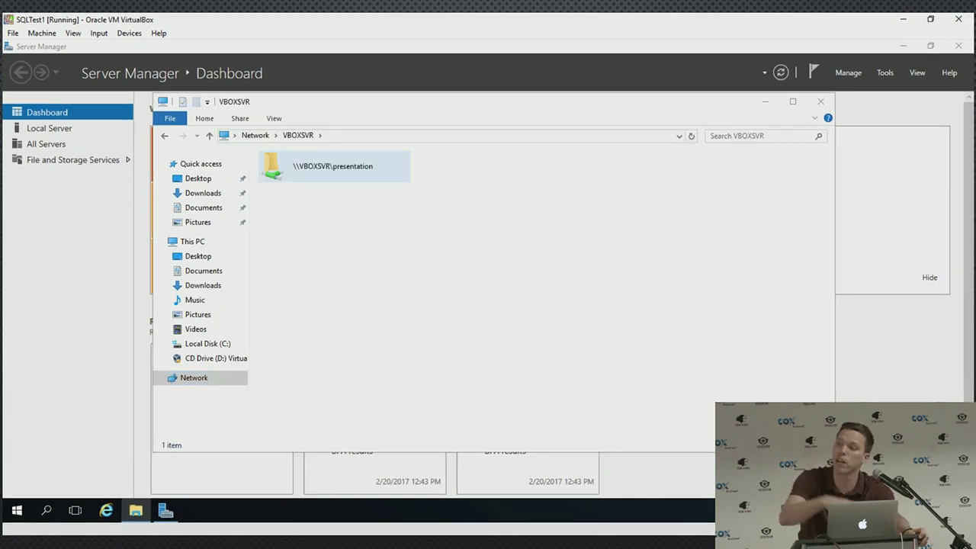
Run the setup application from the SQLServer2016SP1-FullSlipstream-x64-ENU folder in the sql folder of the presentation share.
key("alt+Up")
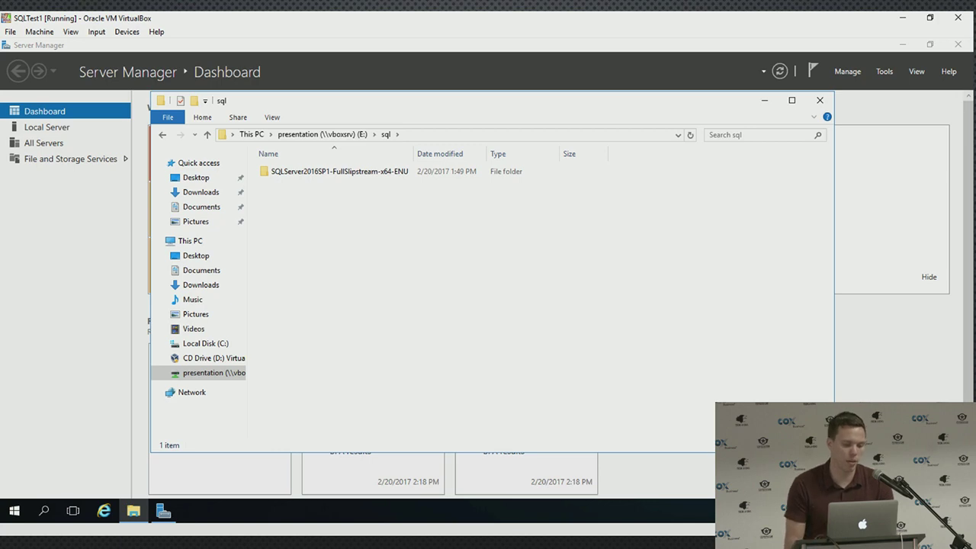
double_click(340, 171)
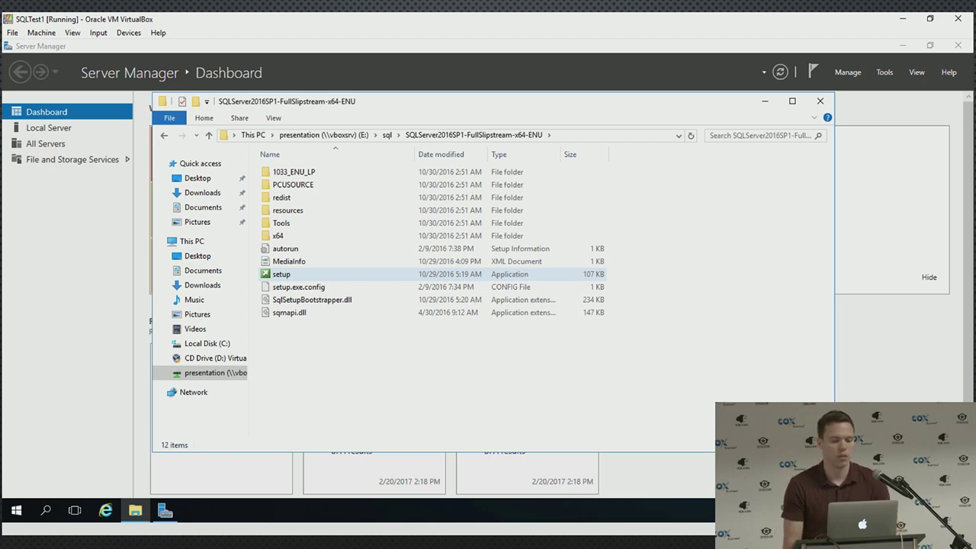
double_click(281, 274)
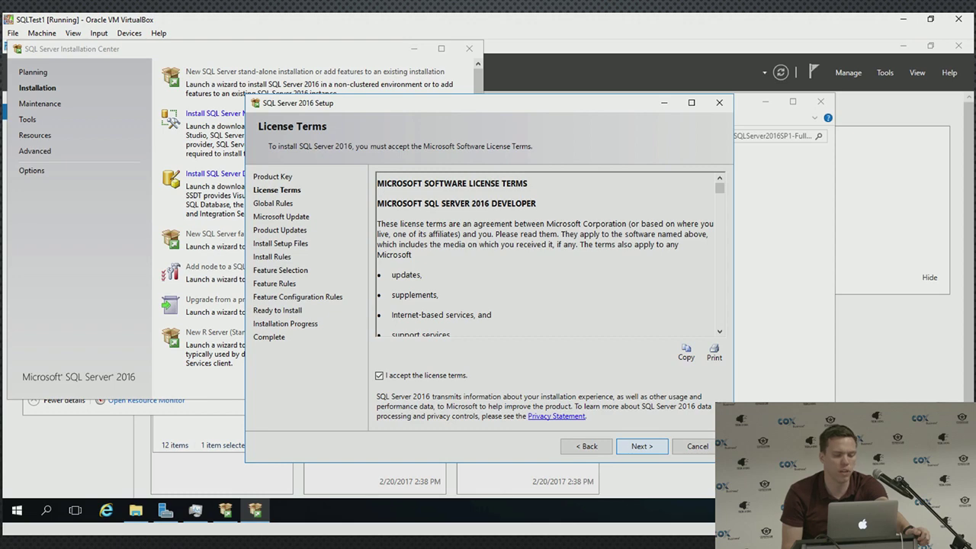
Accept the SQL Server license terms and choose the features to install, leaving out PolyBase Query Service for External Data.
key("Return")
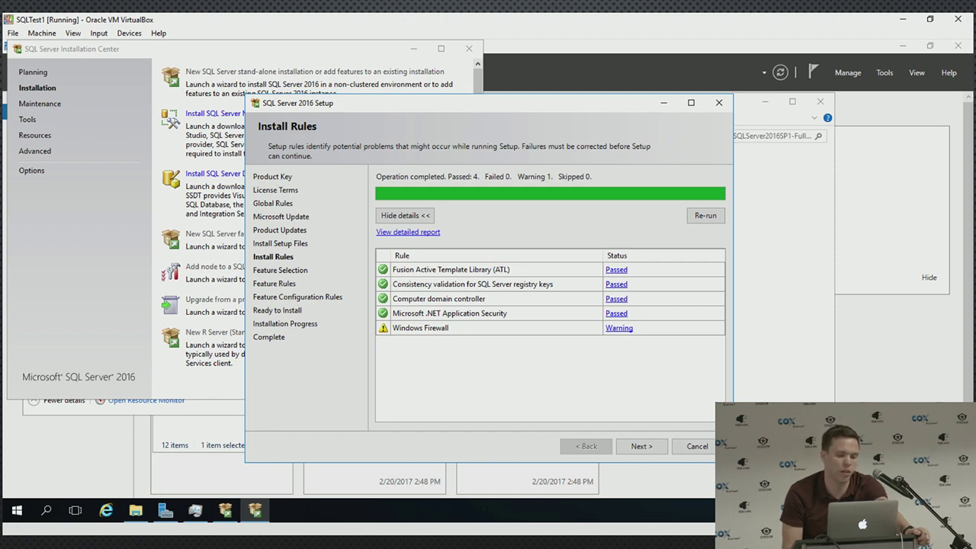
key("Return")
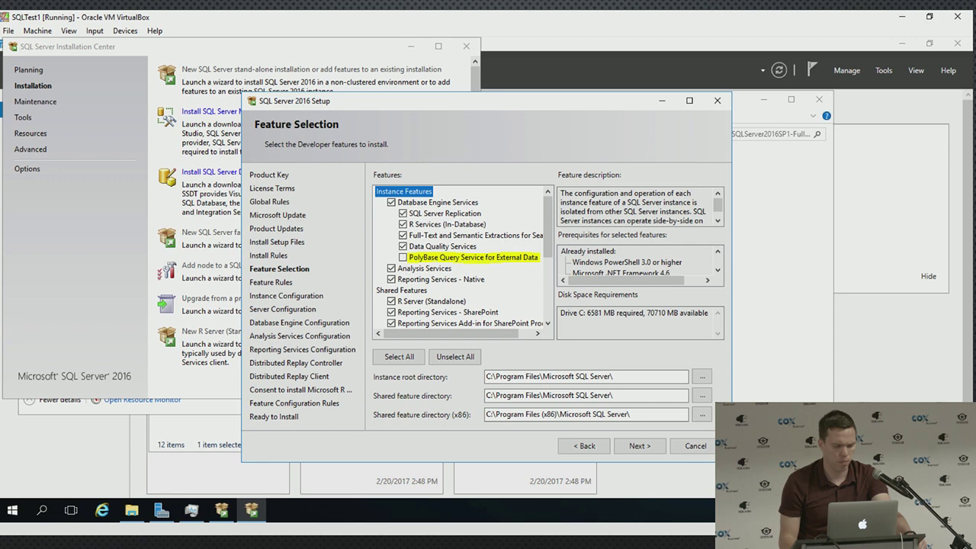
key("Return")
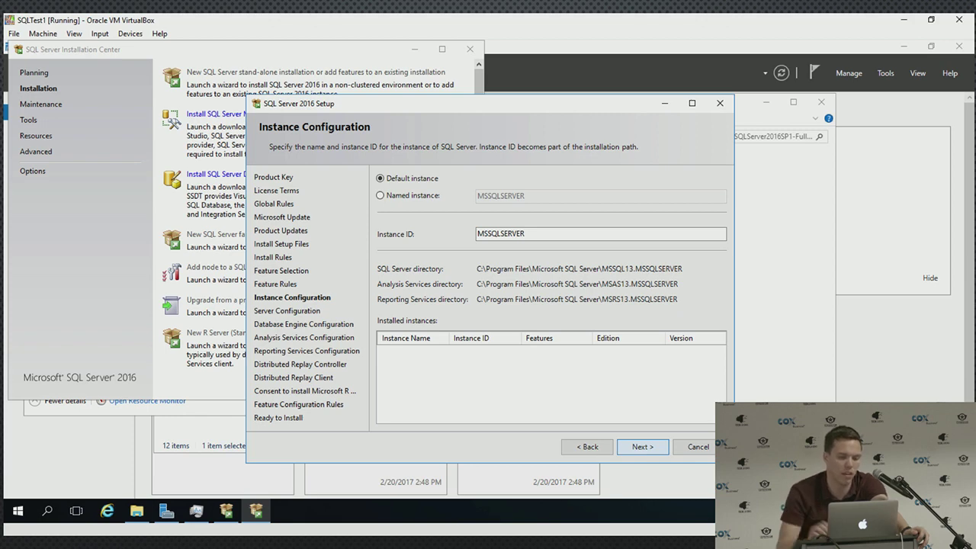
Keep the default instance MSSQLSERVER and accept the default service accounts and collations.
key("Return")
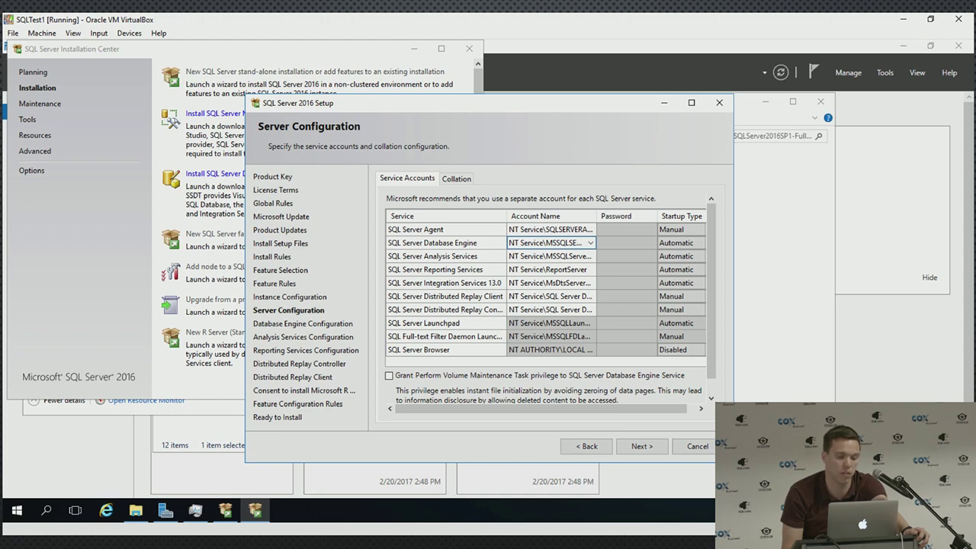
key("ctrl+Tab")
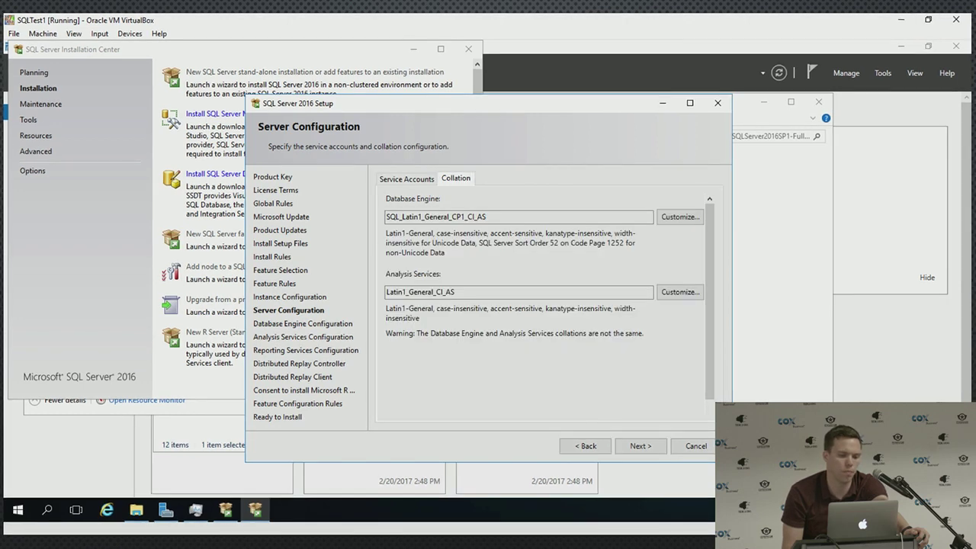
key("Return")
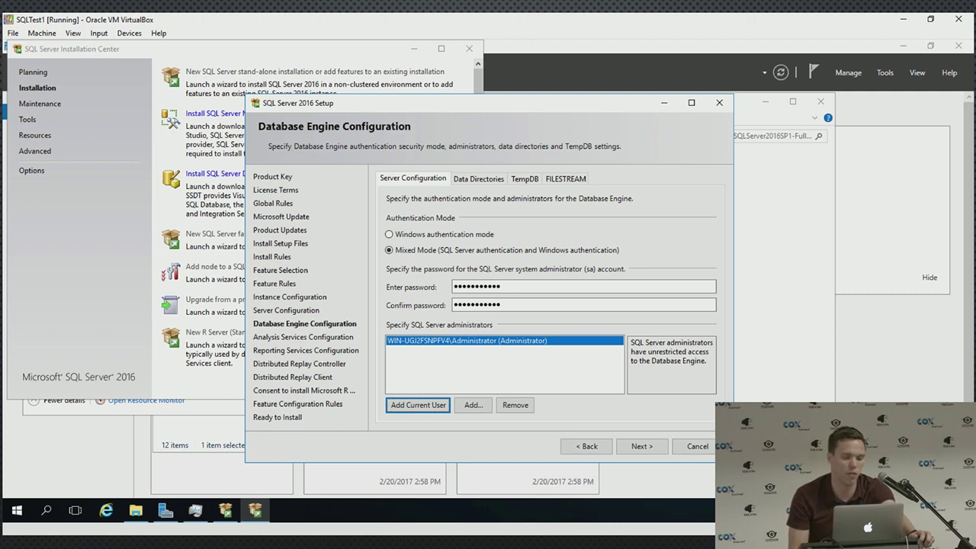
Check the Database Engine's data directory, TempDB and FILESTREAM settings and accept them unchanged.
key("ctrl+Tab")
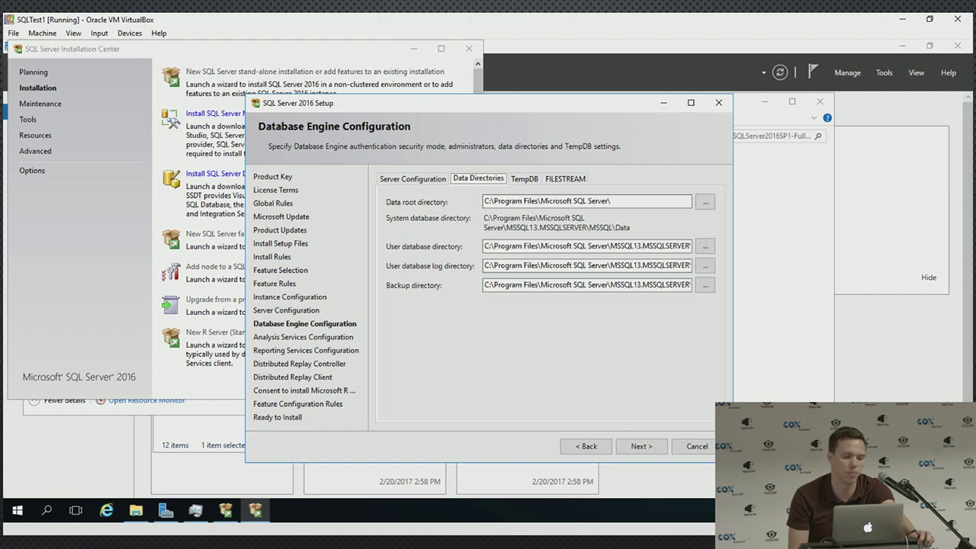
key("ctrl+Tab")
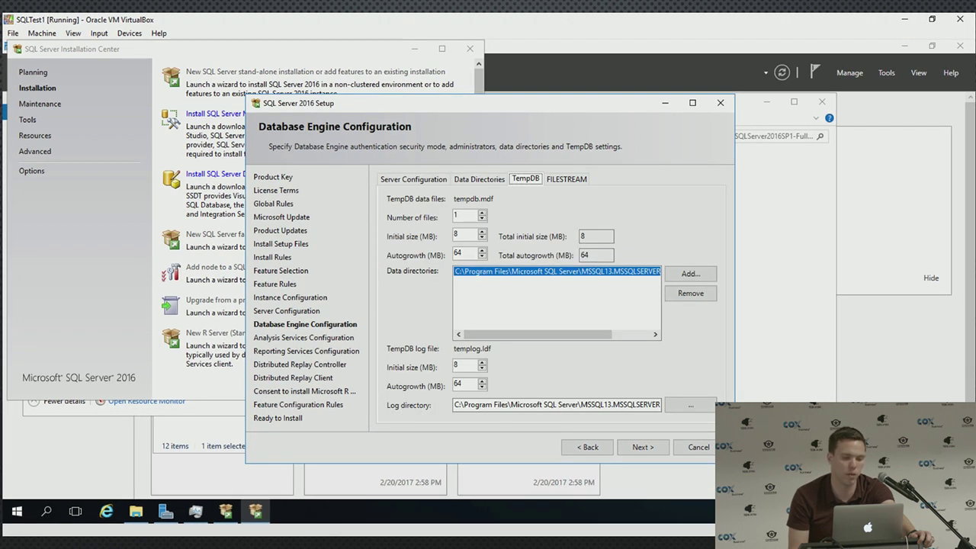
key("ctrl+Tab")
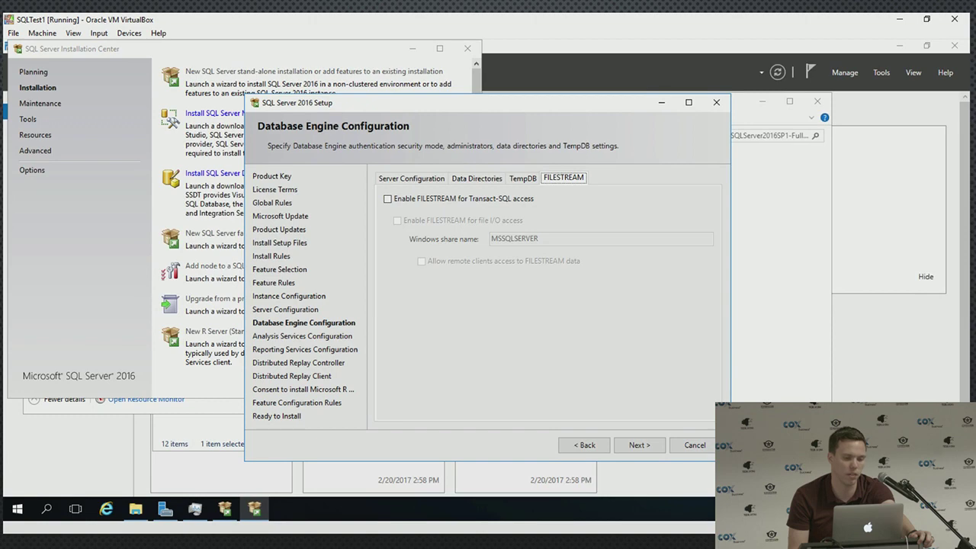
key("alt+n")
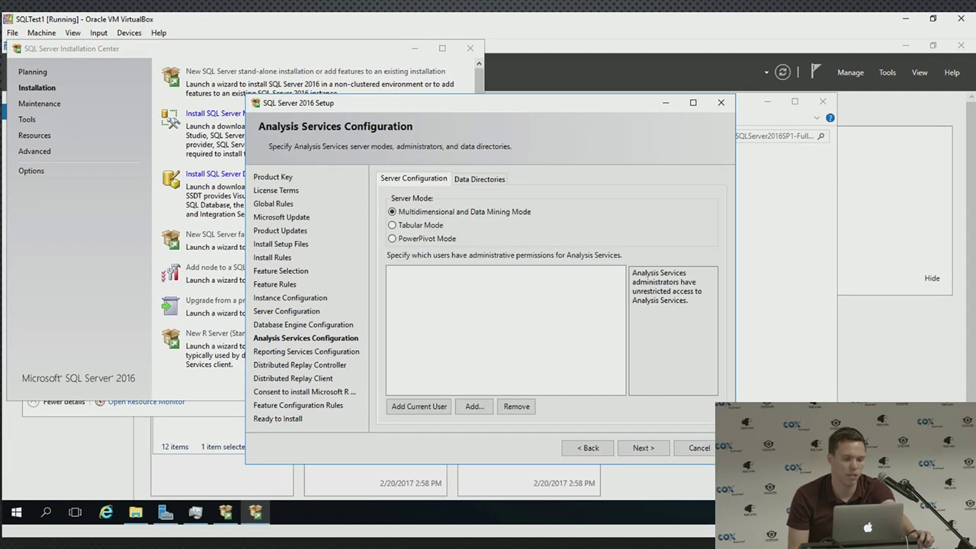
Add the current user as Analysis Services administrator and grant the same user access to the Distributed Replay Controller.
key("alt+c")
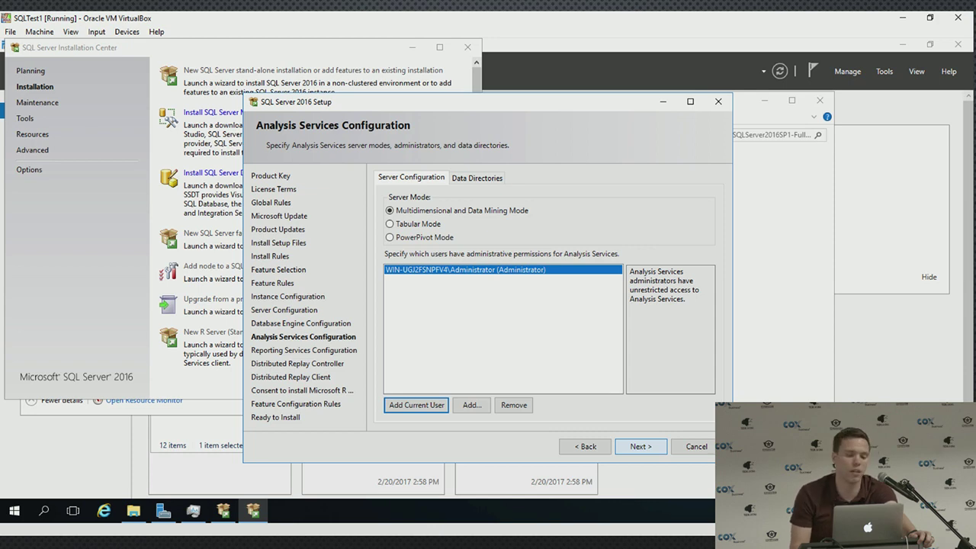
key("alt+n")
key("alt+n")
key("alt+c")
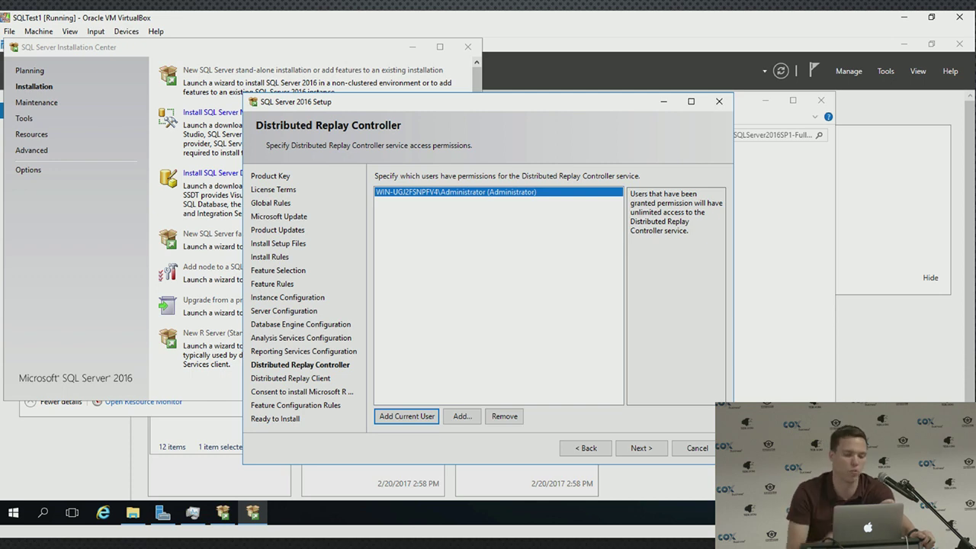
Return to the Analysis Services configuration page of the setup wizard.
key("alt+b")
key("alt+b")
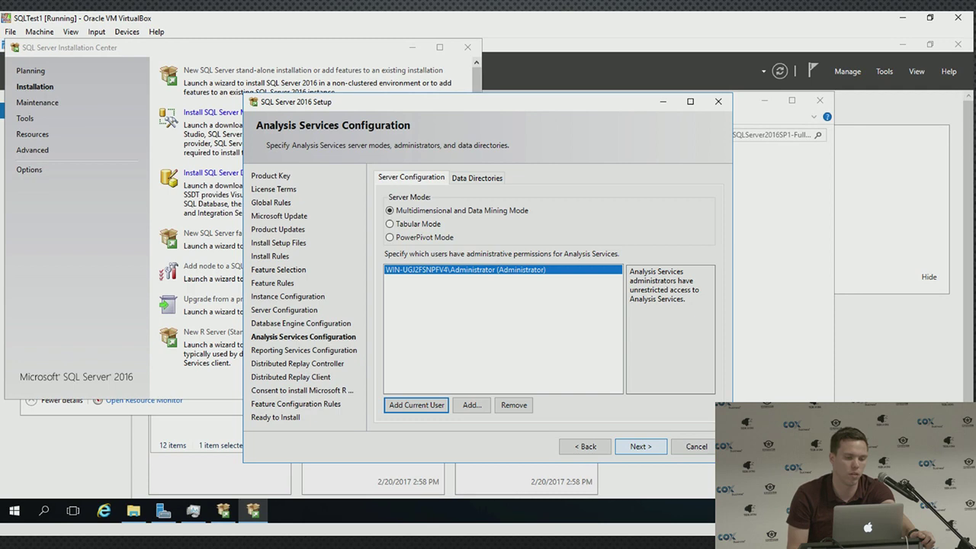